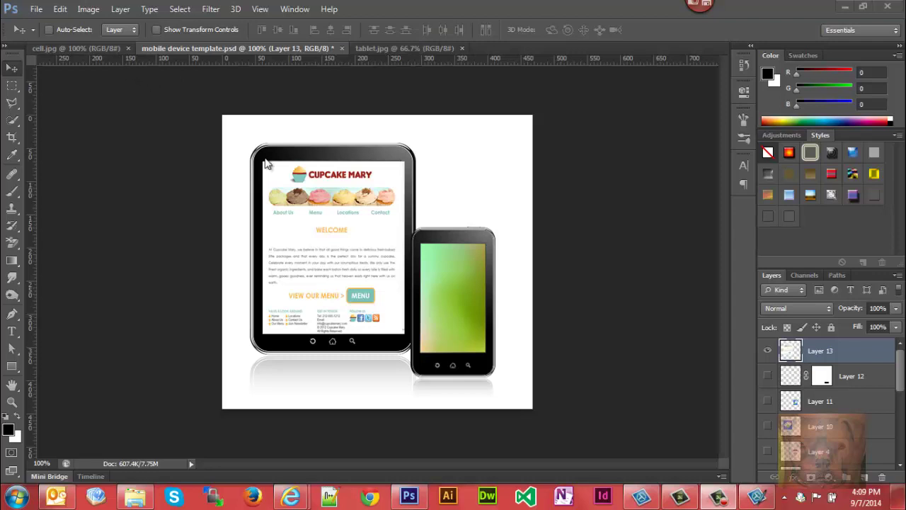
Step: View the Cupcake Mary mobile page in cell.jpg, then return to the mobile device template
click(102, 48)
click(207, 48)
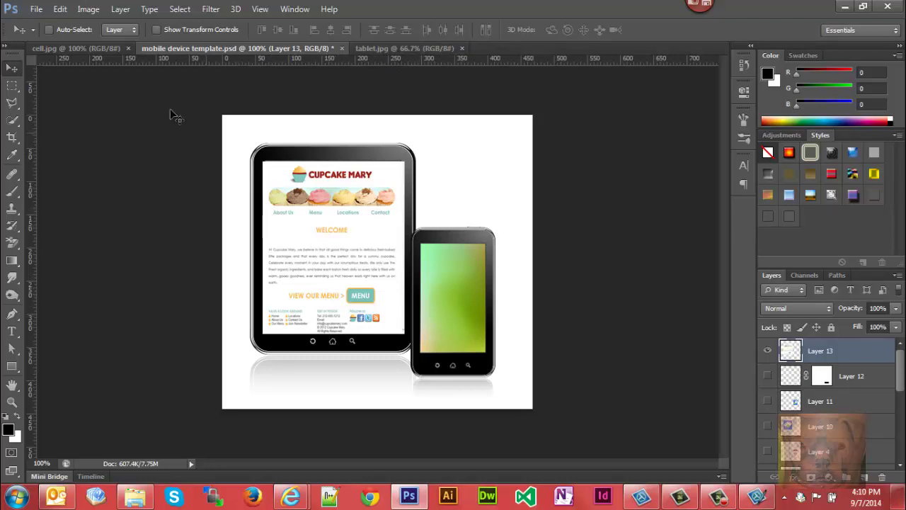
Step: Drag the Cupcake Mary page from cell.jpg into the device template as Layer 14
click(92, 48)
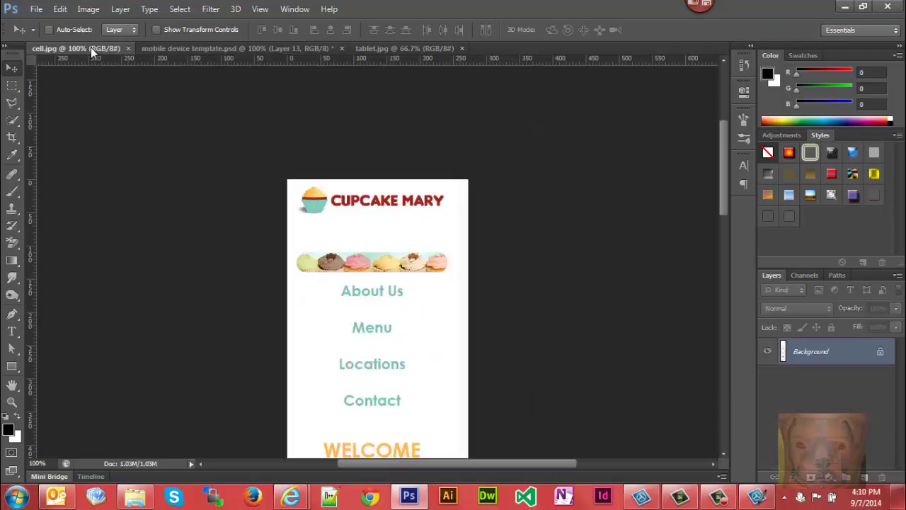
drag(723, 163, 719, 132)
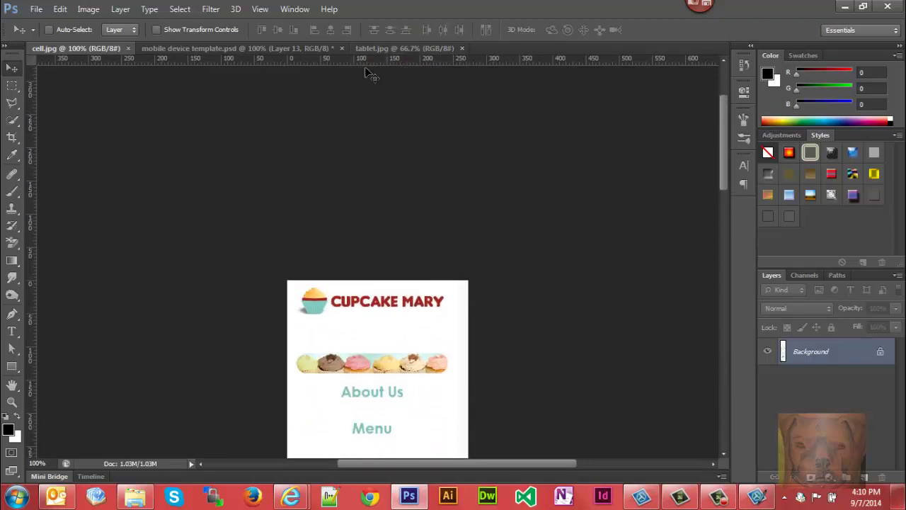
click(231, 48)
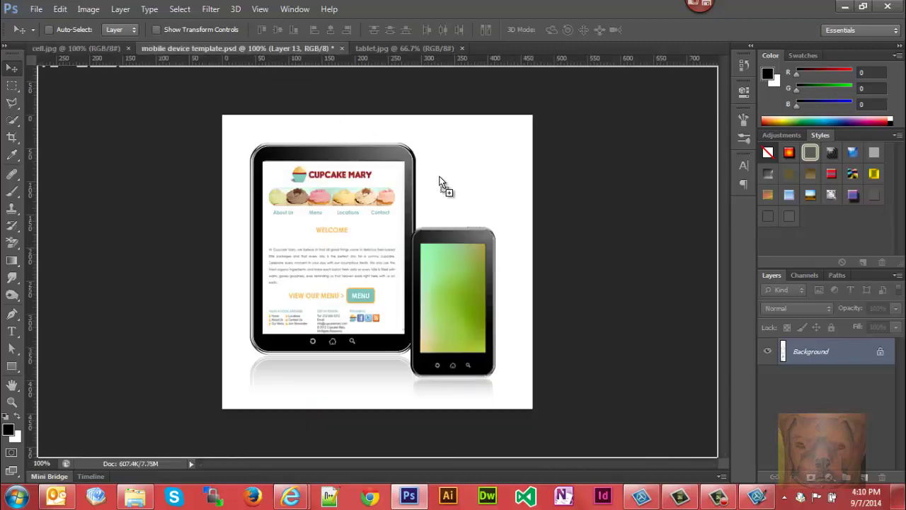
drag(439, 182, 440, 182)
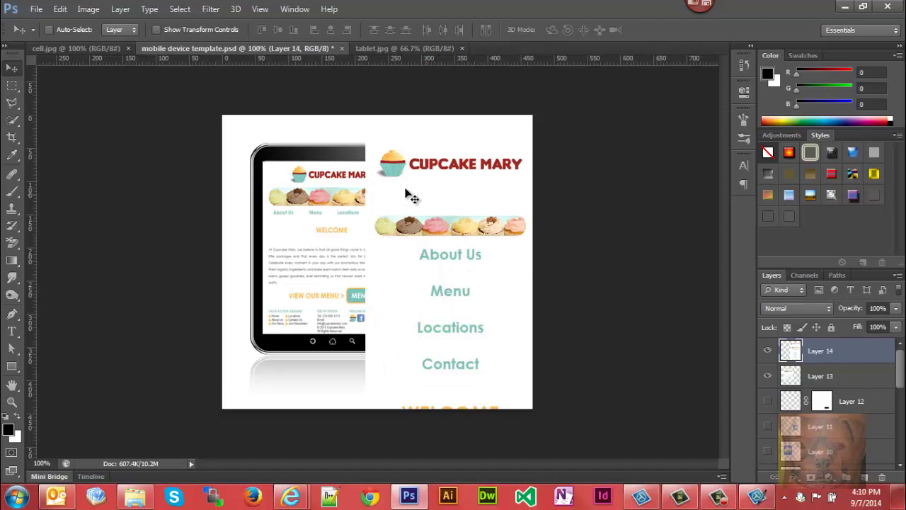
click(153, 29)
Step: Scale Layer 14's mobile page down to about 44% and place it over the smaller phone
click(156, 30)
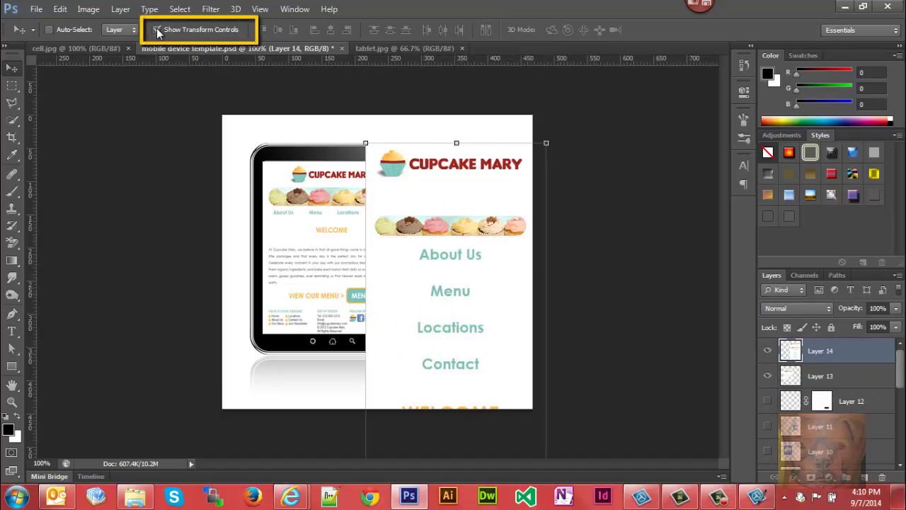
key(ctrl+minus)
key(ctrl+minus)
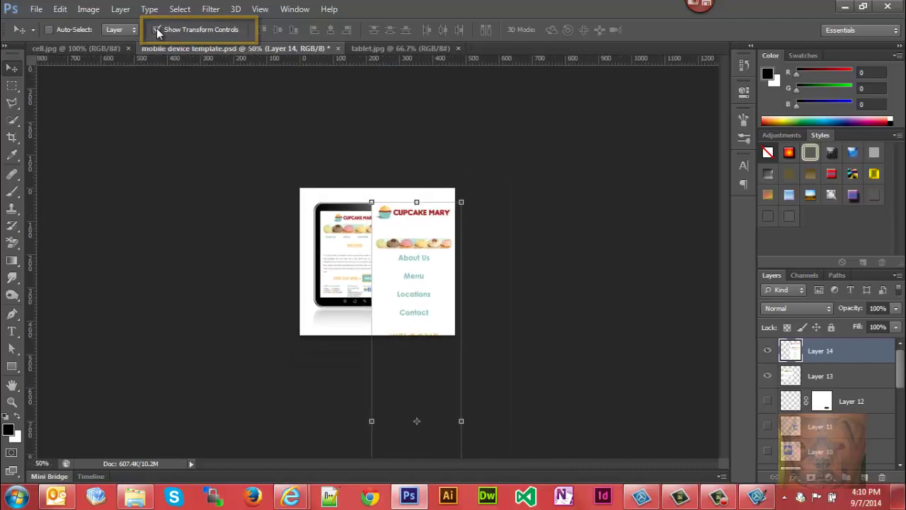
drag(424, 227, 414, 147)
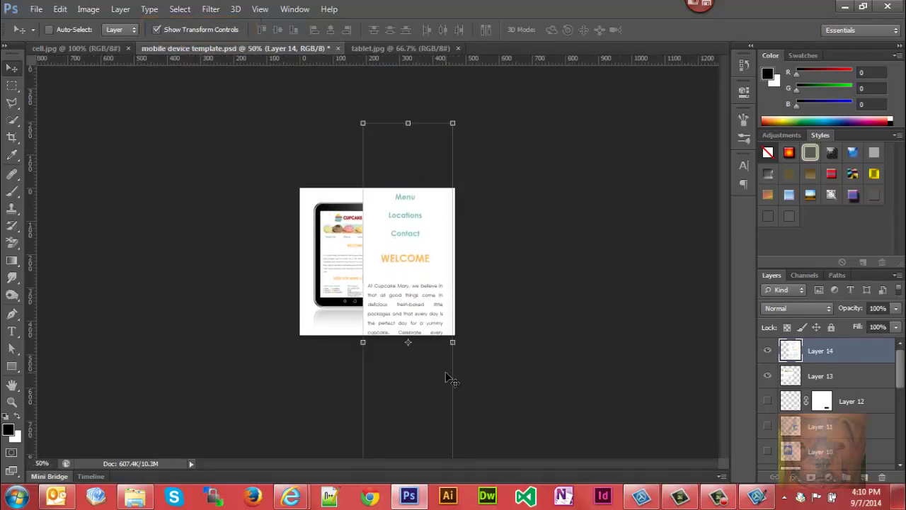
key(ctrl+minus)
key(ctrl+minus)
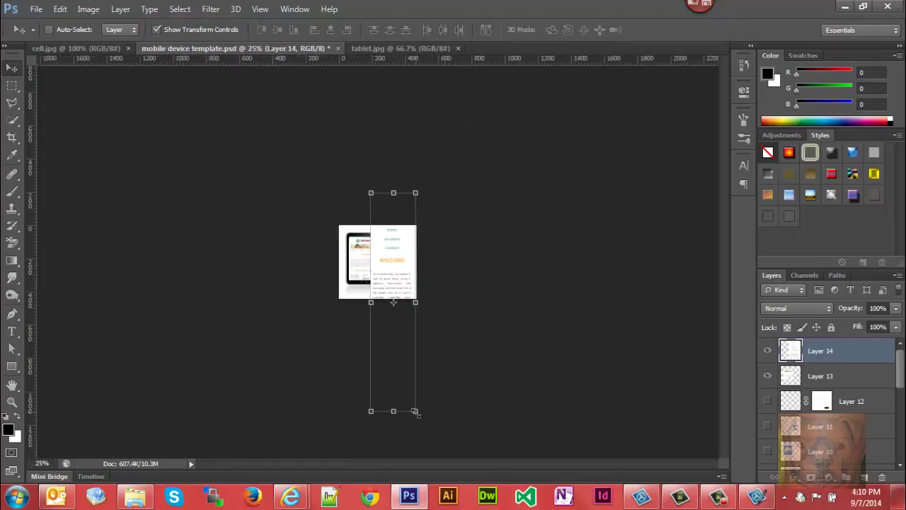
drag(415, 412, 397, 372)
drag(392, 266, 400, 294)
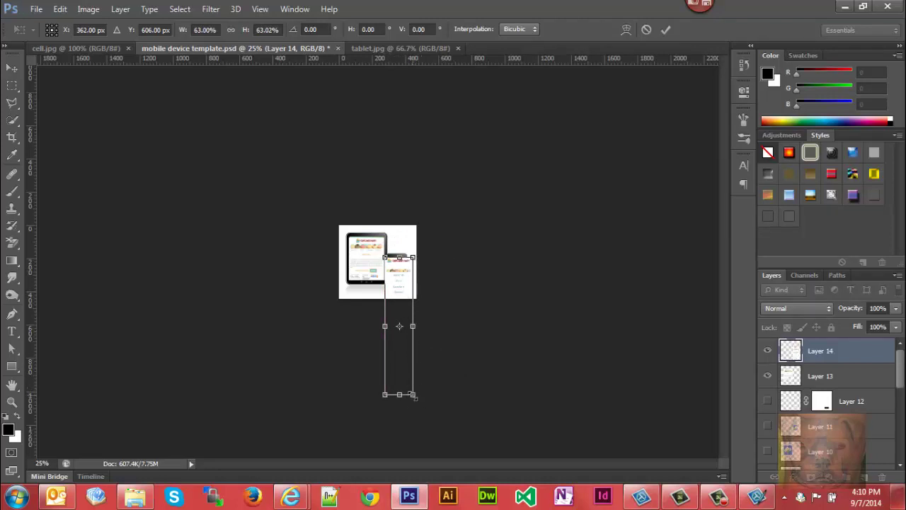
drag(412, 394, 399, 377)
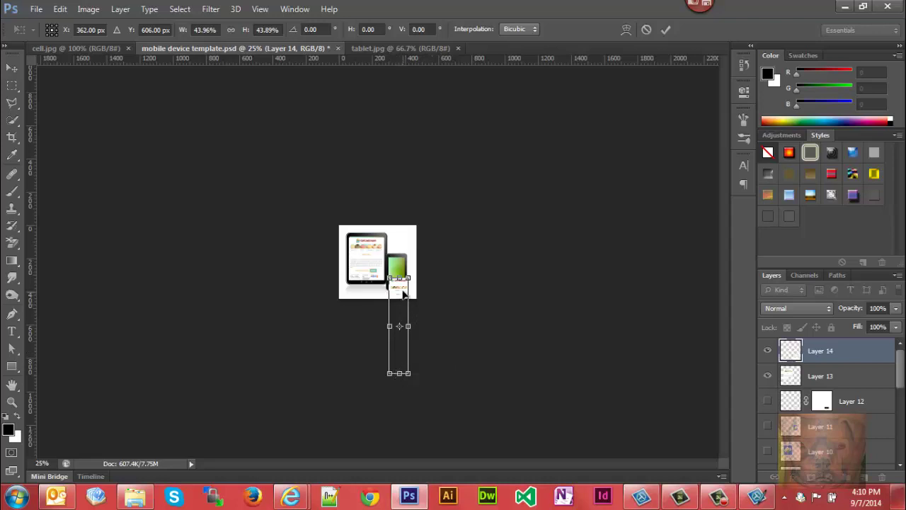
drag(403, 293, 401, 269)
Step: At 200% zoom, refine Layer 14 to about 40% and align it with the phone screen's edges
key(ctrl+plus)
key(ctrl+plus)
key(ctrl+plus)
key(ctrl+plus)
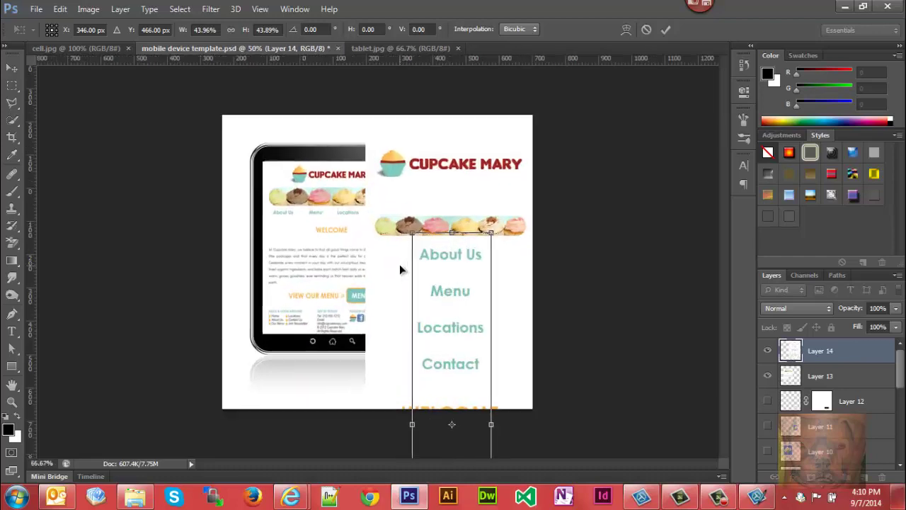
key(ctrl+plus)
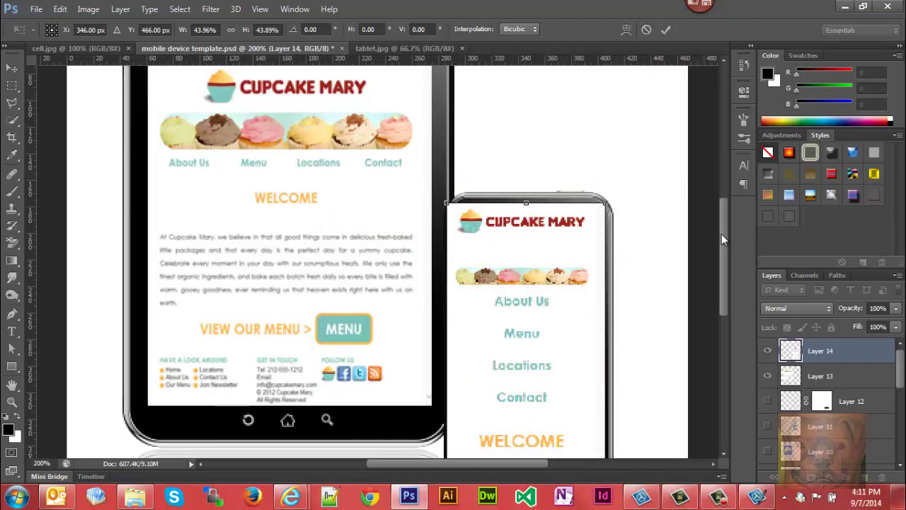
drag(722, 233, 728, 251)
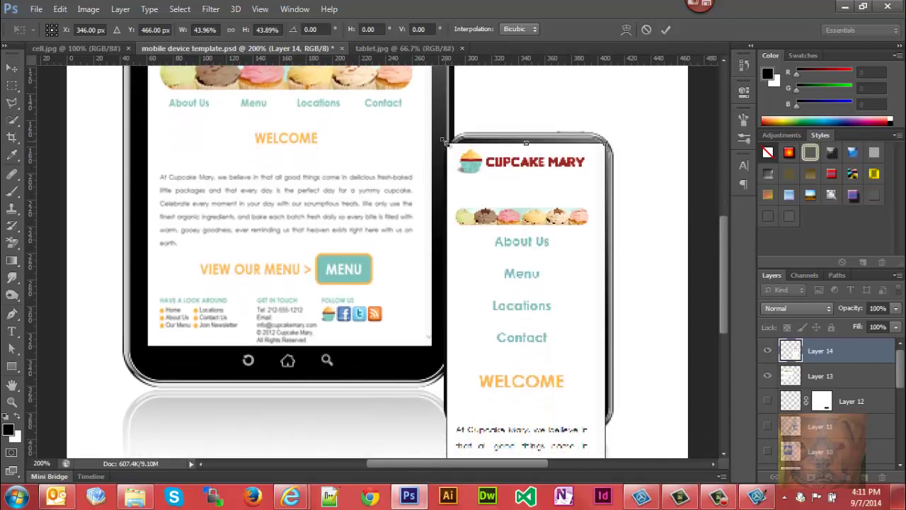
drag(445, 141, 473, 160)
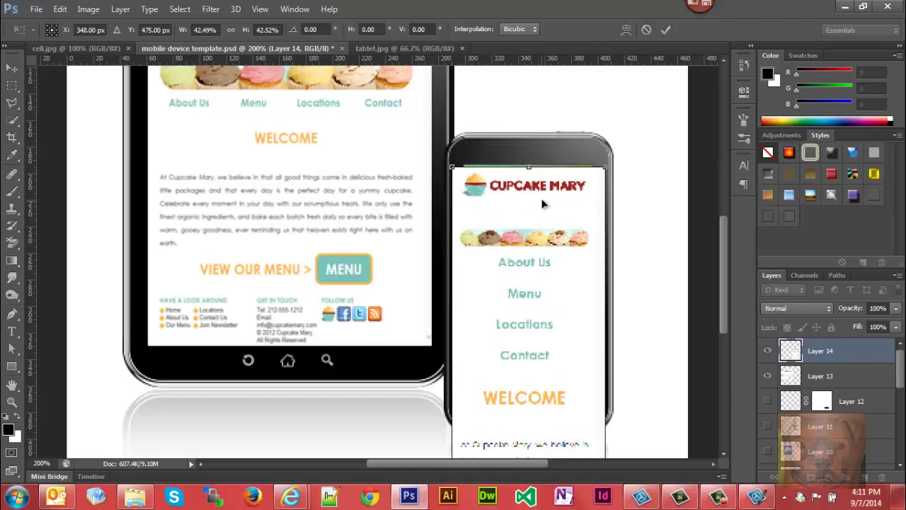
drag(544, 200, 552, 186)
drag(454, 154, 454, 165)
drag(518, 218, 514, 196)
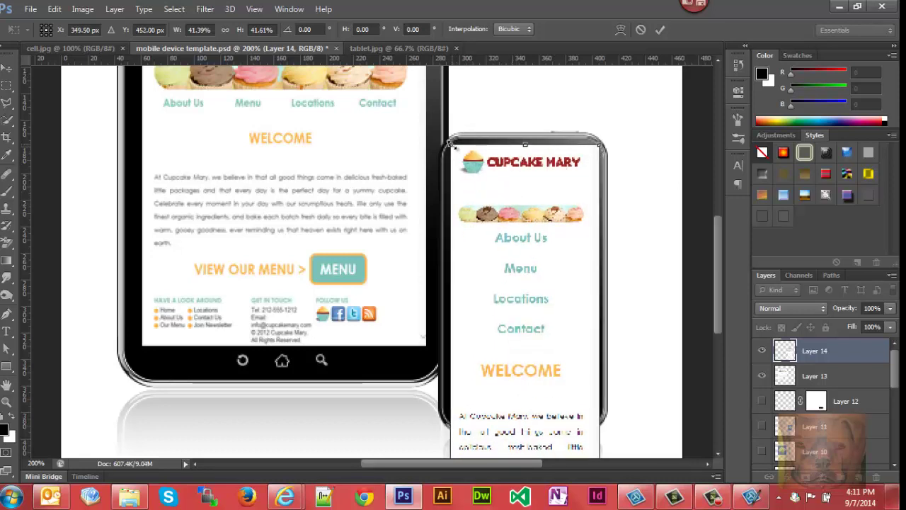
drag(451, 143, 457, 161)
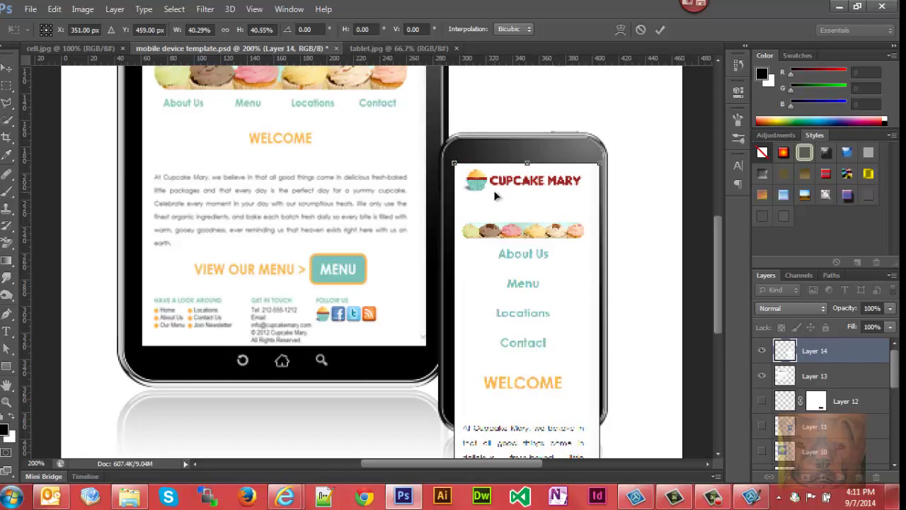
key(Left)
key(Left)
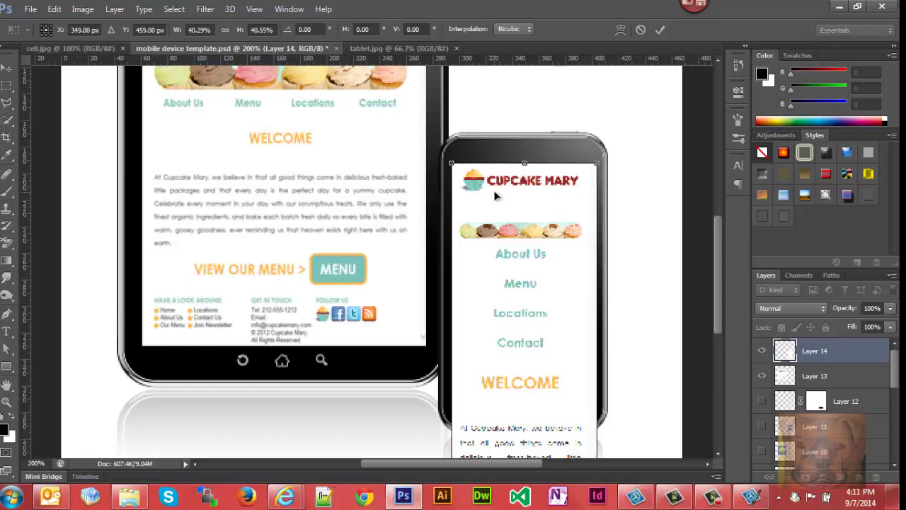
Step: Commit the transform, turn off transform controls, and check Layer 14's overhang below the phone
key(Return)
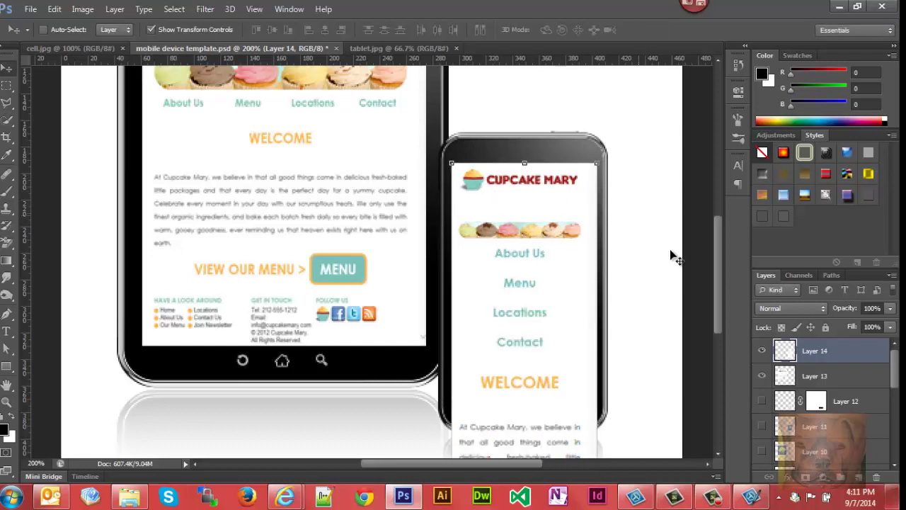
click(151, 29)
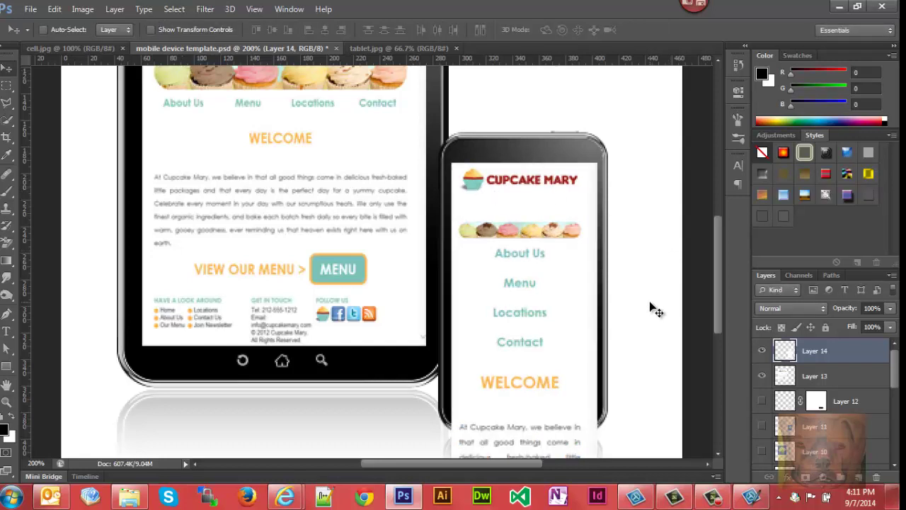
drag(725, 271, 583, 252)
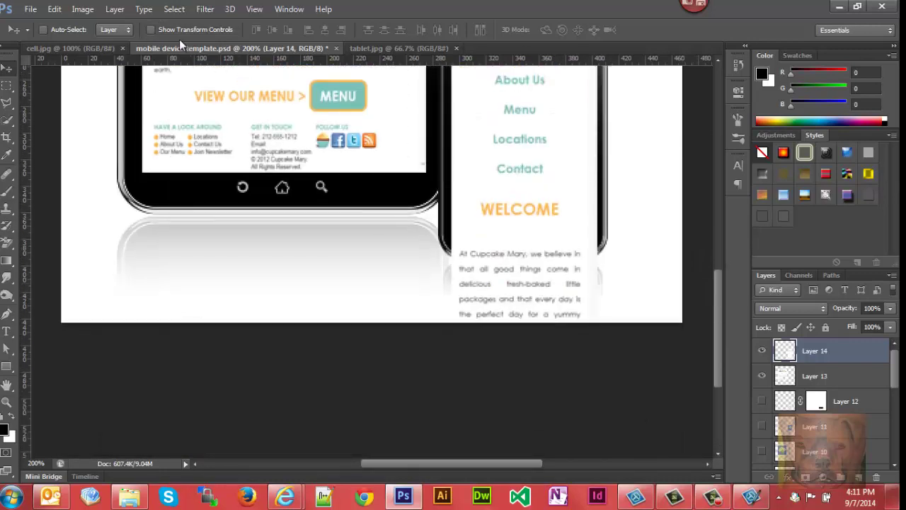
click(150, 30)
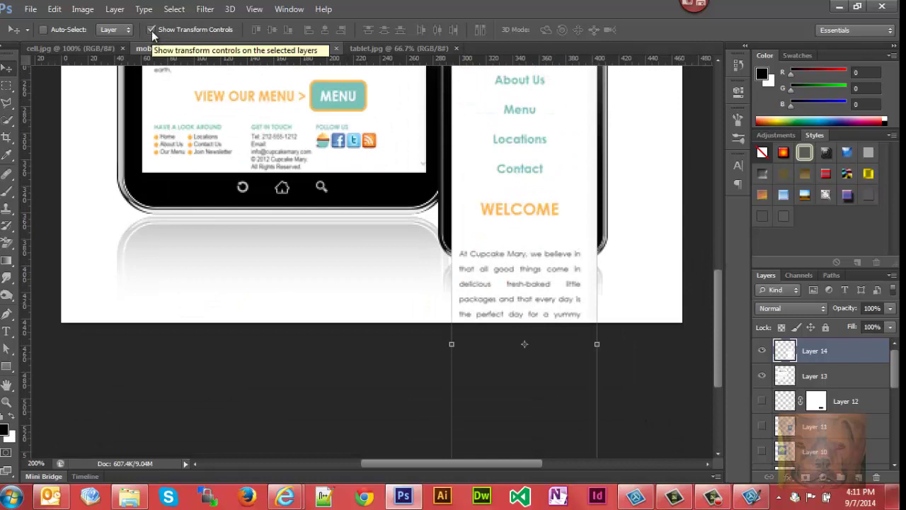
click(152, 29)
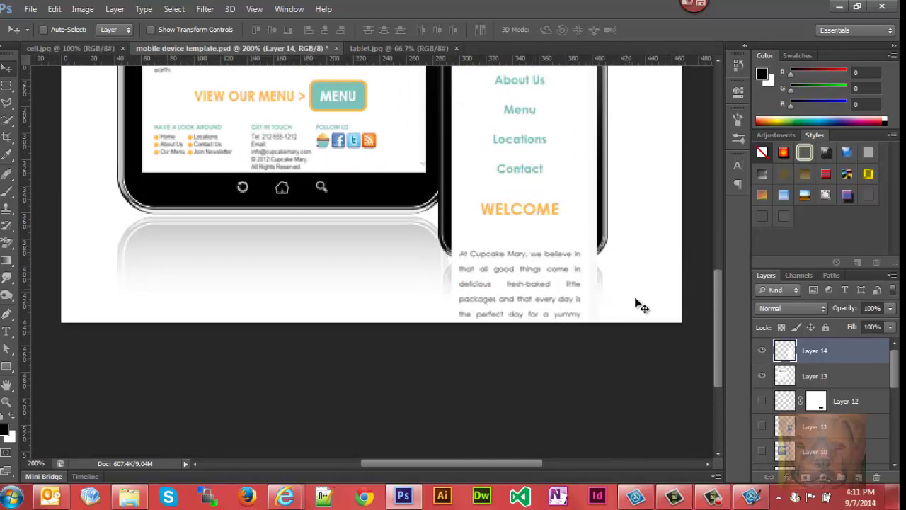
drag(717, 343, 716, 290)
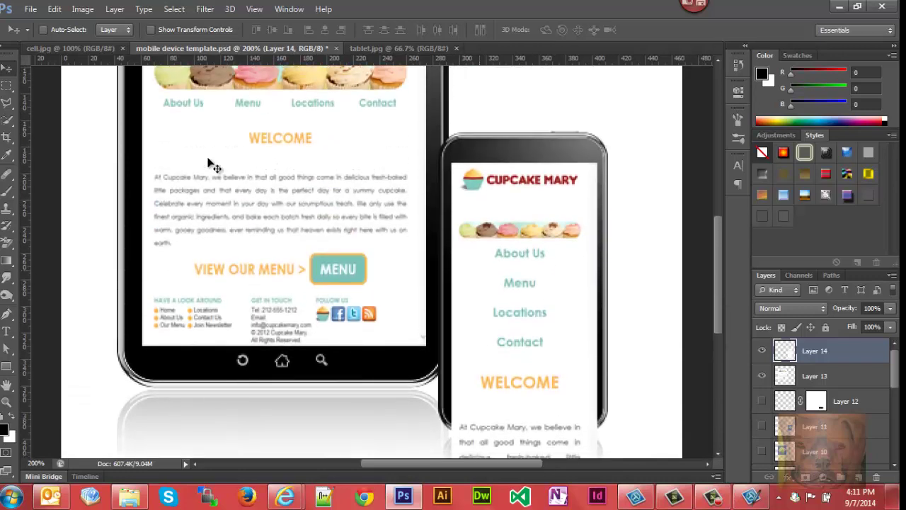
click(5, 139)
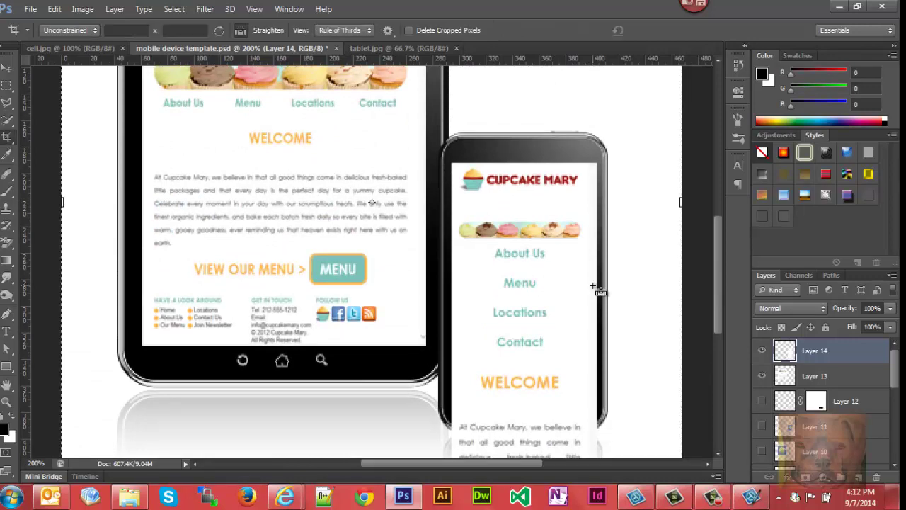
key(ctrl+plus)
key(ctrl+minus)
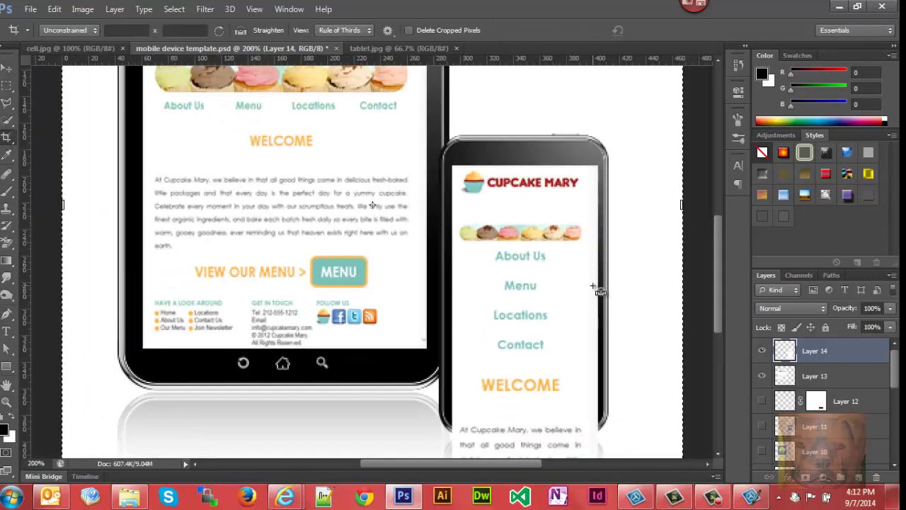
key(ctrl+minus)
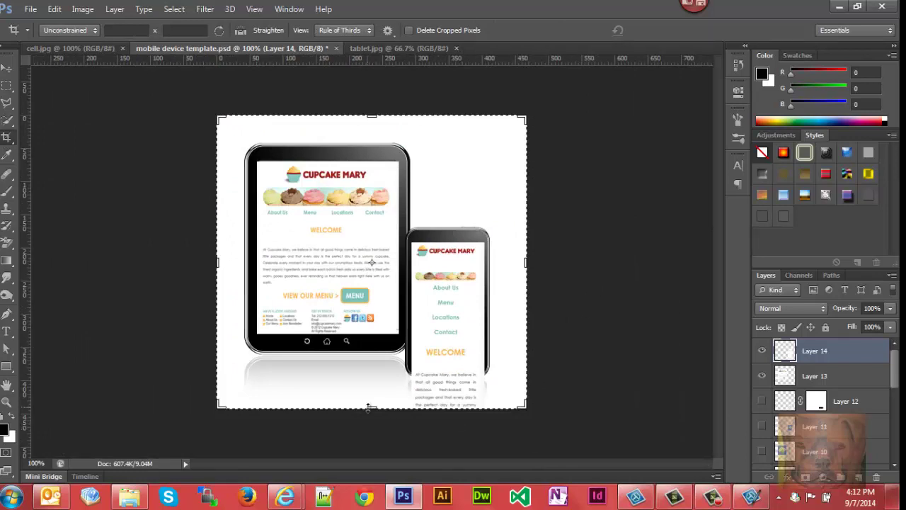
drag(368, 407, 372, 376)
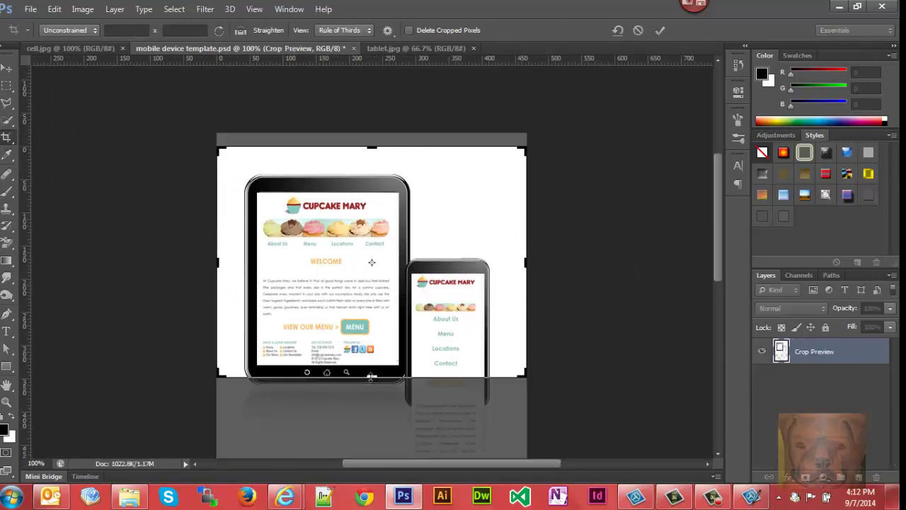
key(ctrl+z)
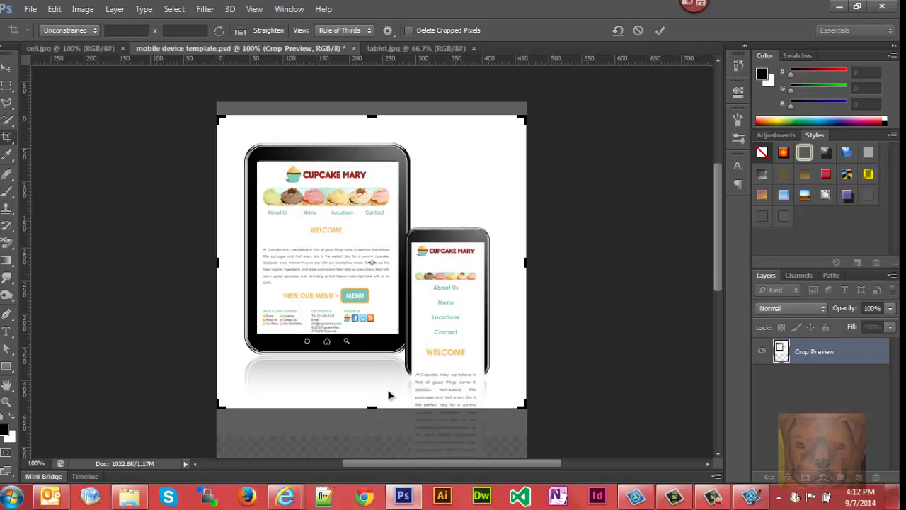
click(7, 67)
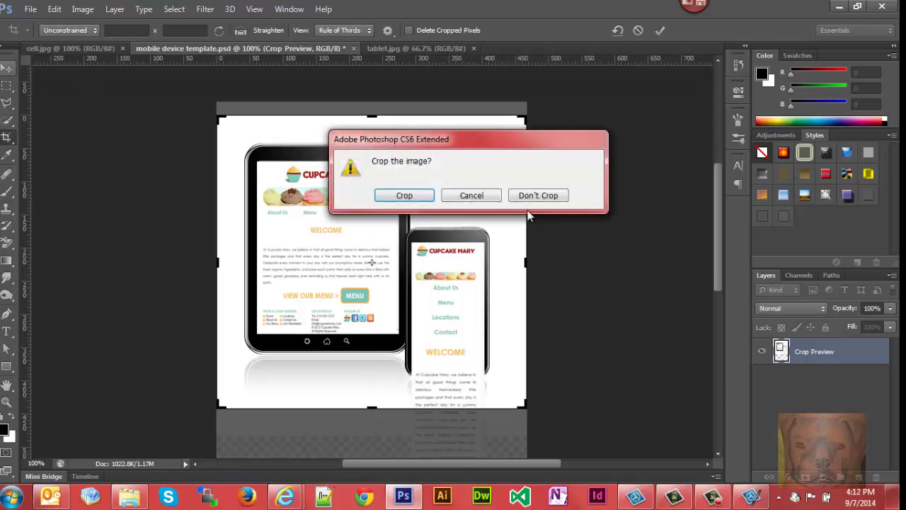
click(533, 200)
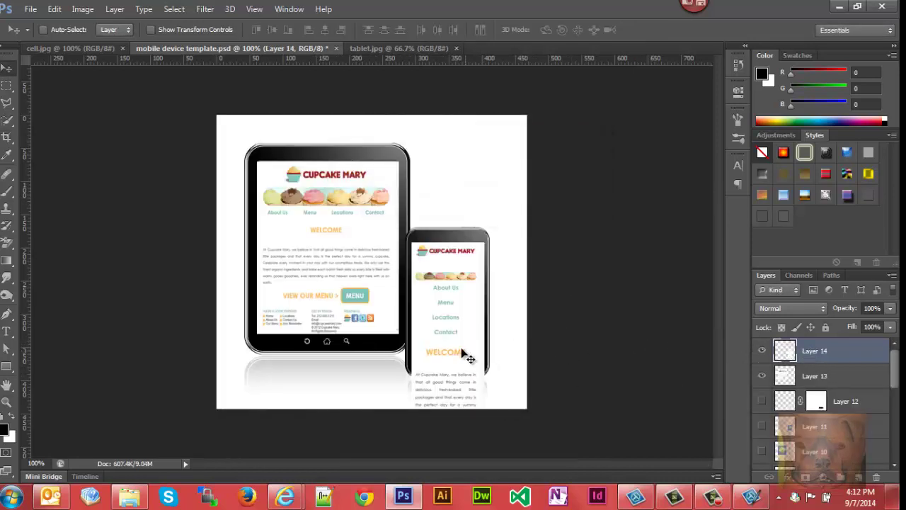
Step: Briefly toggle Layer 14's visibility, then add a white layer mask to it
click(761, 351)
click(761, 351)
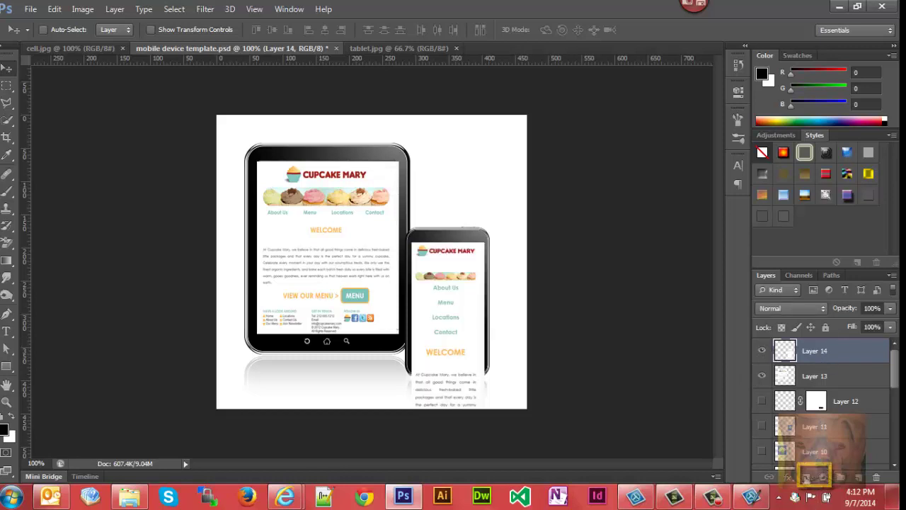
click(813, 476)
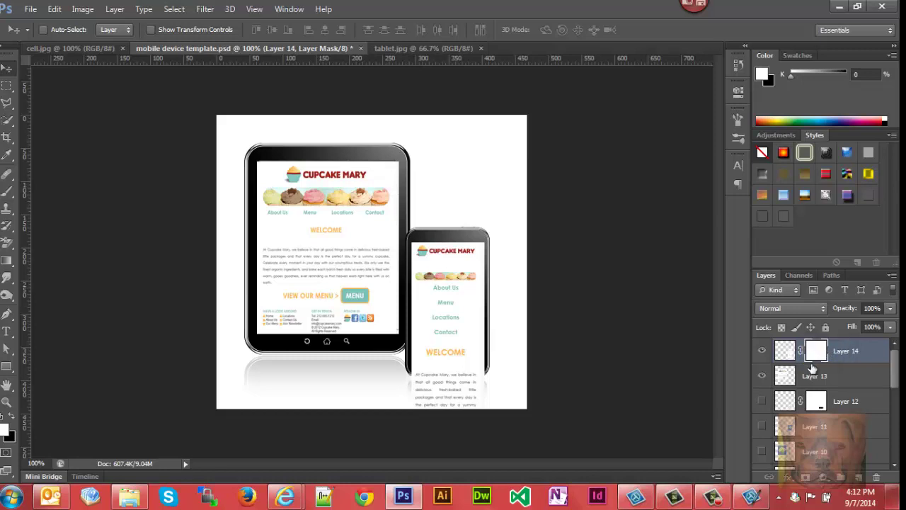
Step: Marquee-select the screenshot text spilling below the phone screen and mask it out
click(7, 86)
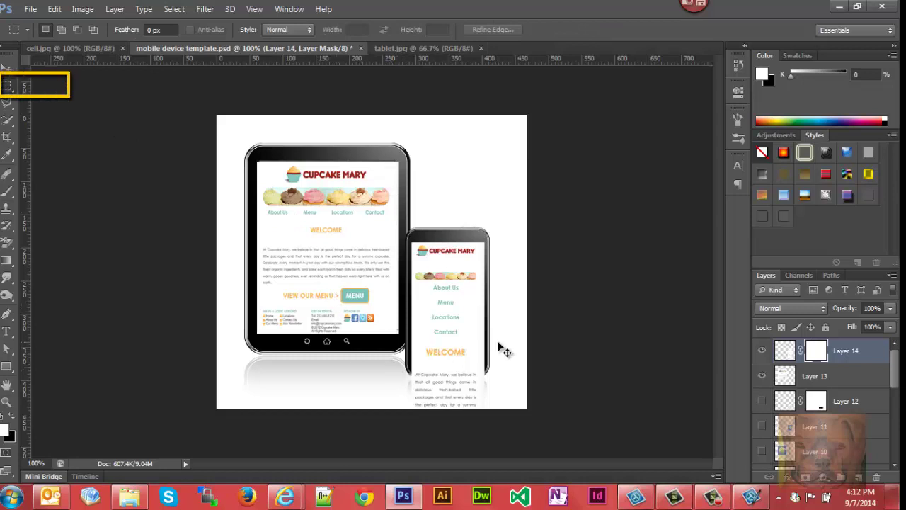
key(ctrl+plus)
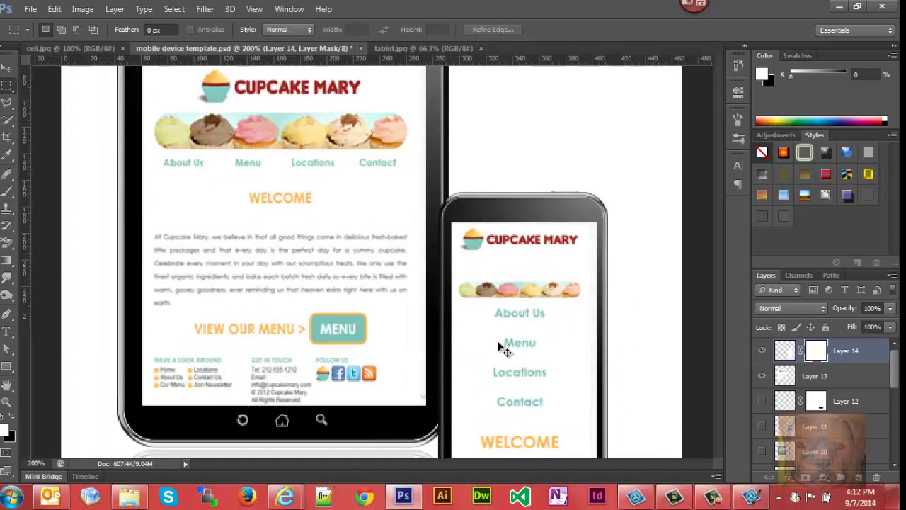
drag(720, 262, 724, 328)
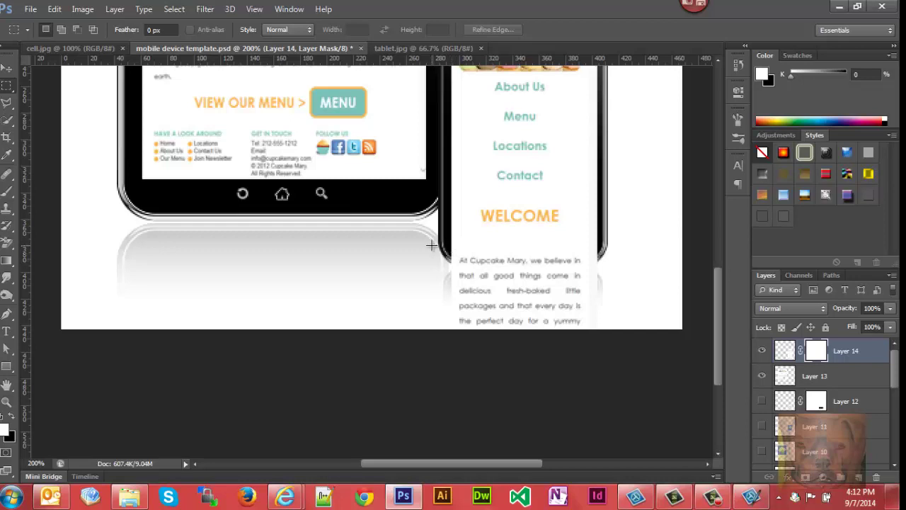
drag(431, 246, 529, 252)
drag(591, 249, 619, 330)
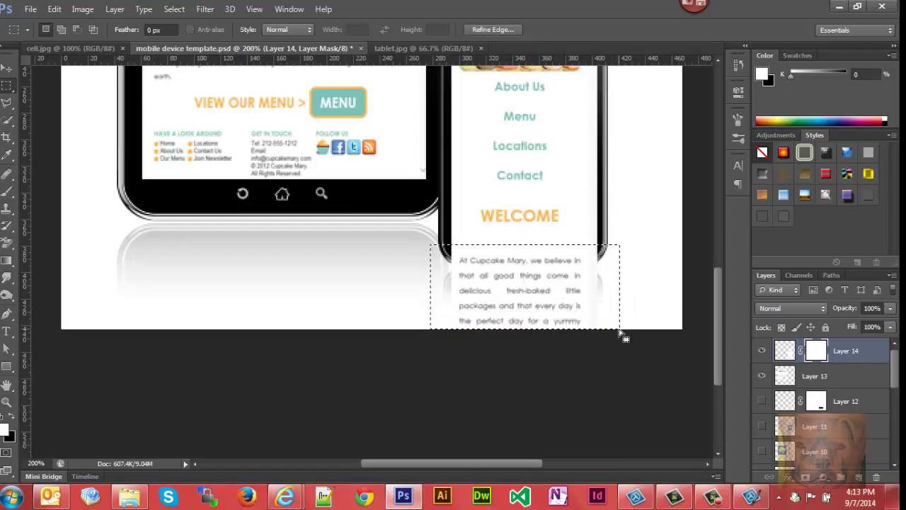
key(Delete)
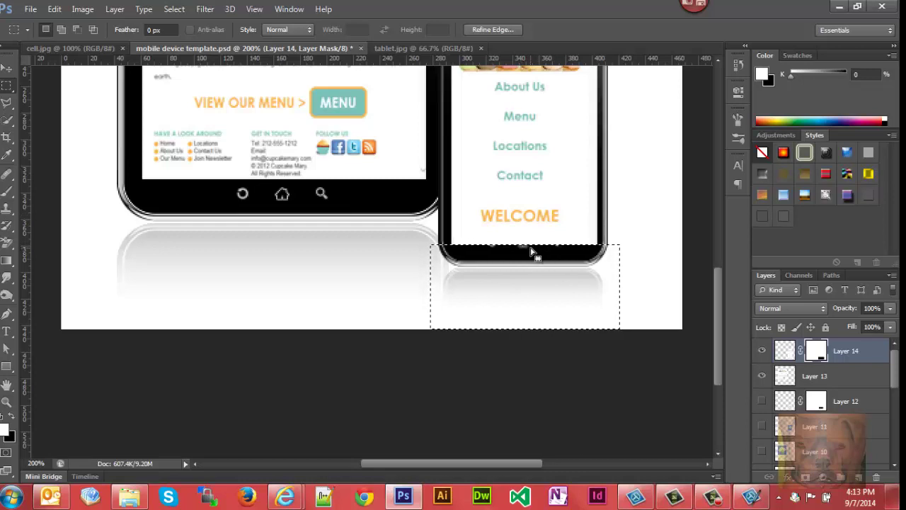
Step: Expand the selection by 5 pixels
click(207, 10)
mouse_move(225, 11)
mouse_move(174, 10)
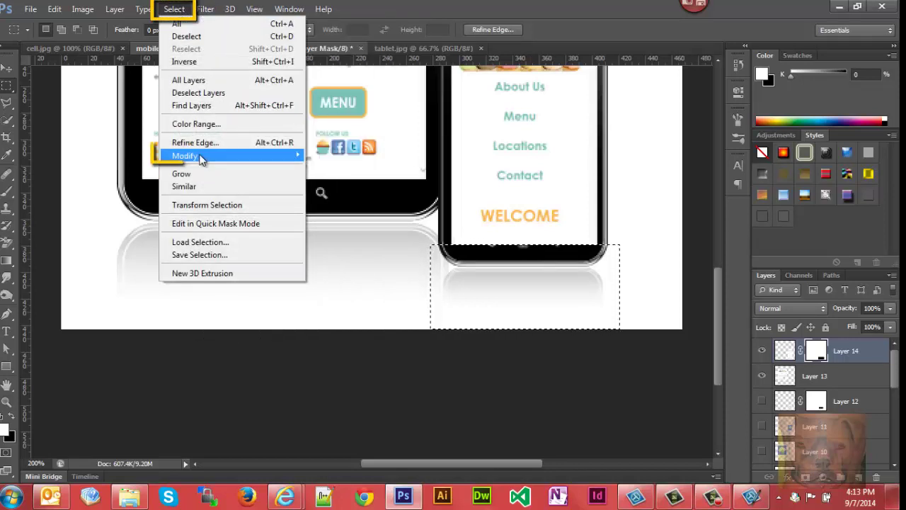
mouse_move(201, 157)
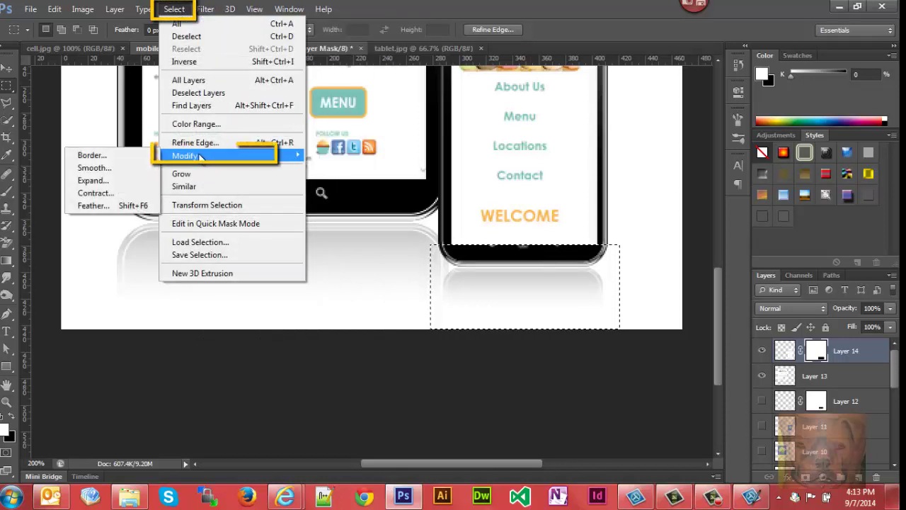
click(103, 182)
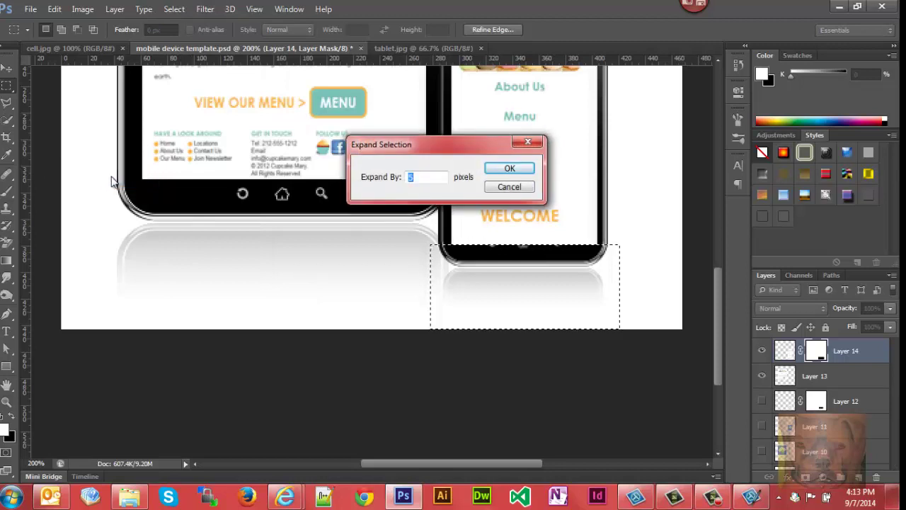
click(511, 169)
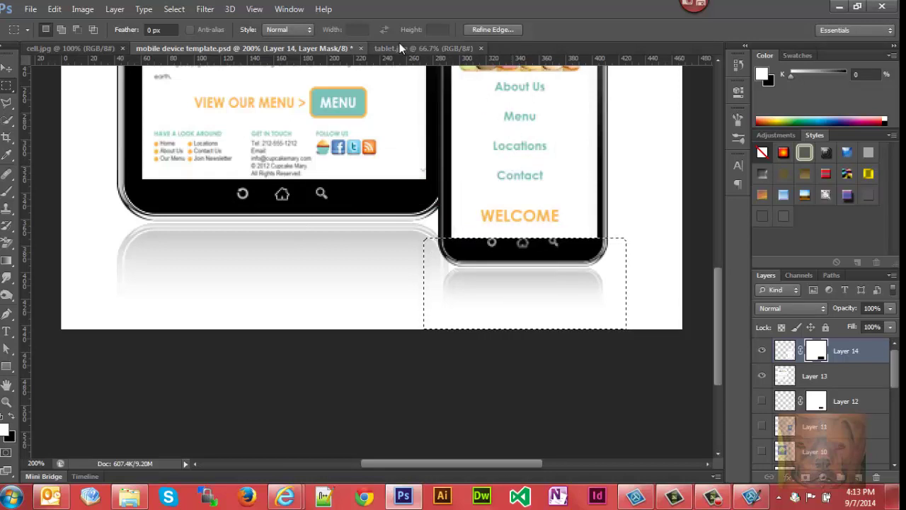
Step: Expand the selection by another 5 pixels, then deselect
click(177, 9)
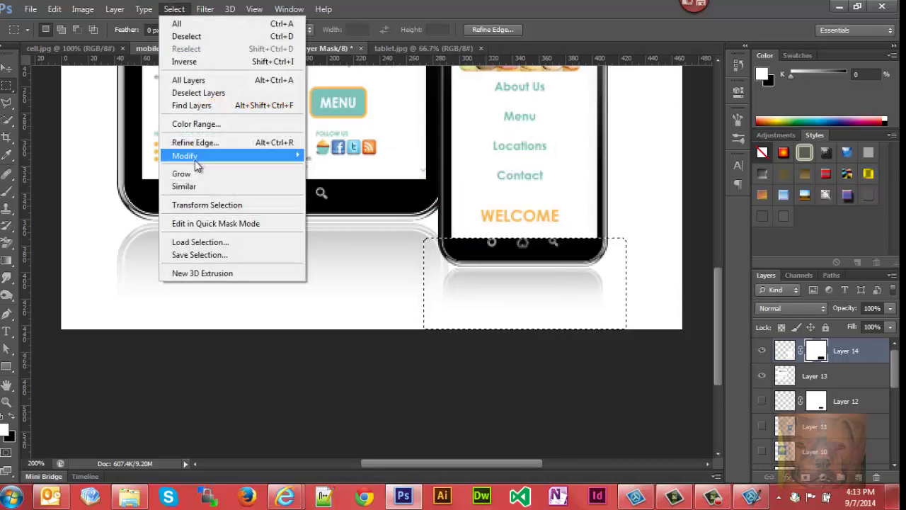
mouse_move(194, 156)
click(106, 180)
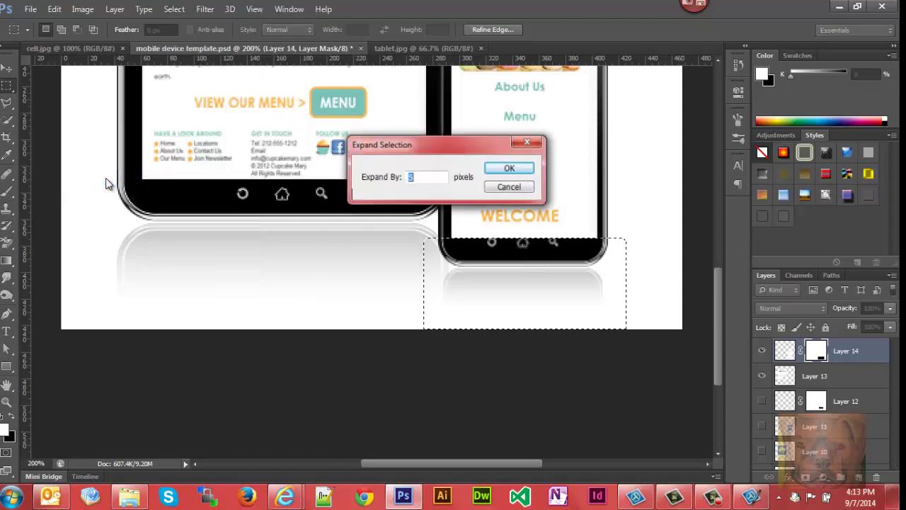
click(508, 170)
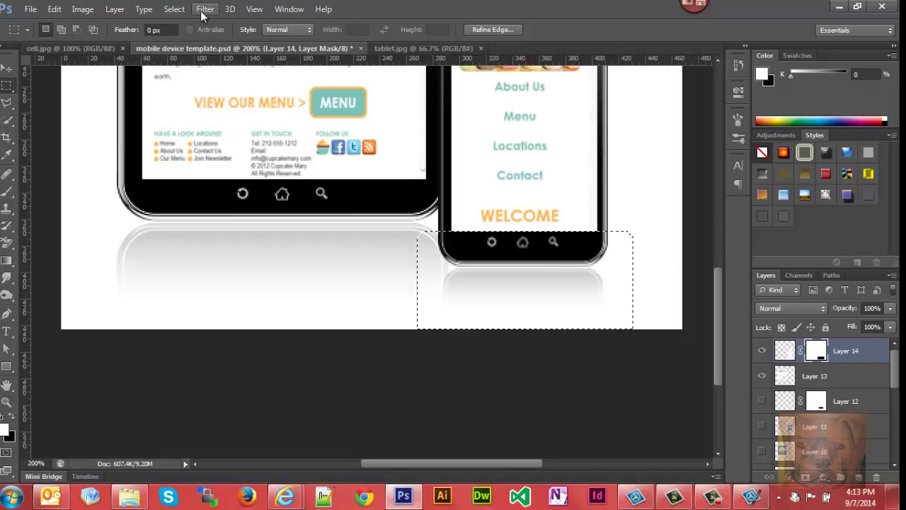
click(174, 9)
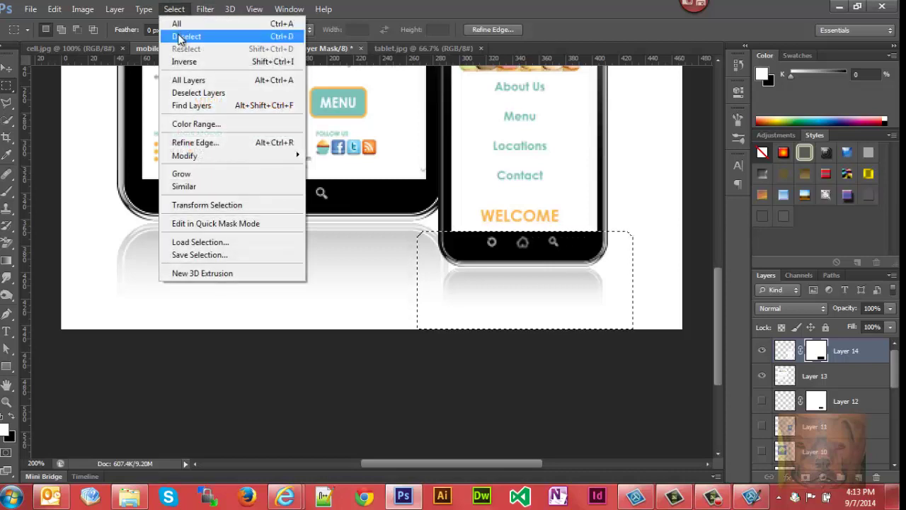
click(181, 35)
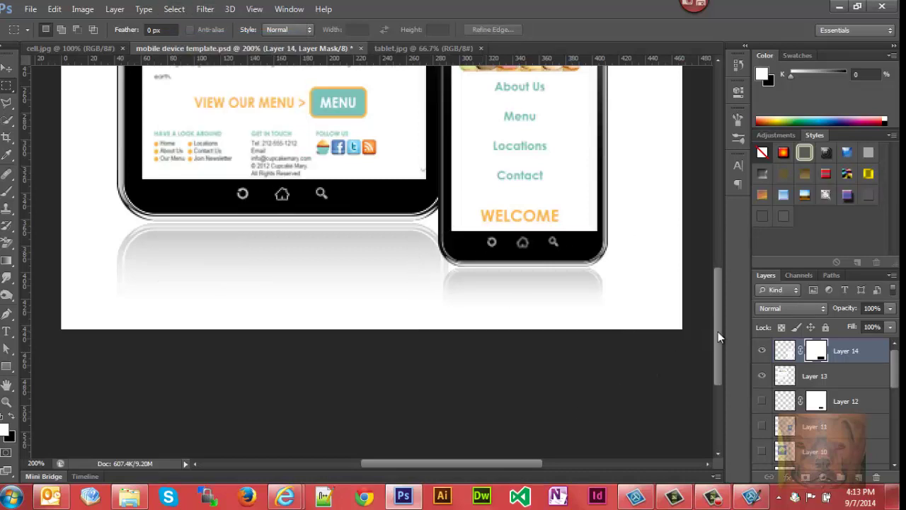
drag(718, 330, 718, 282)
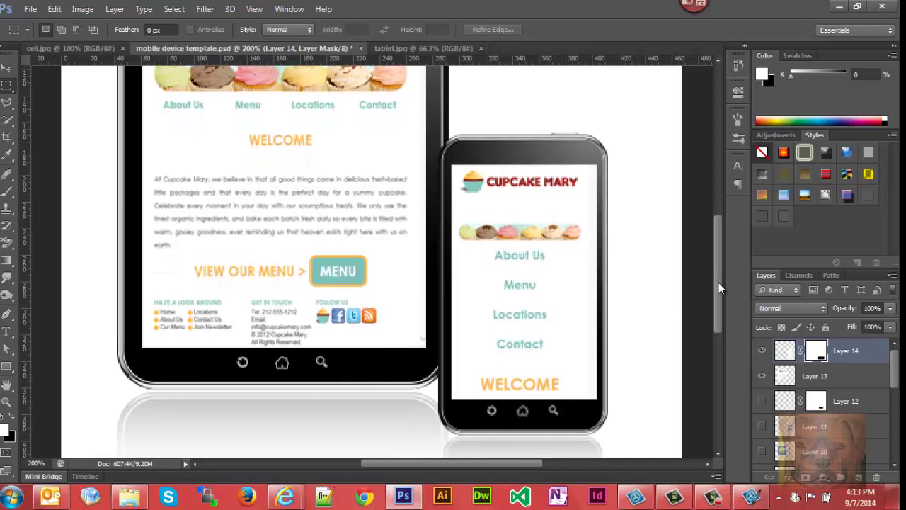
key(ctrl+minus)
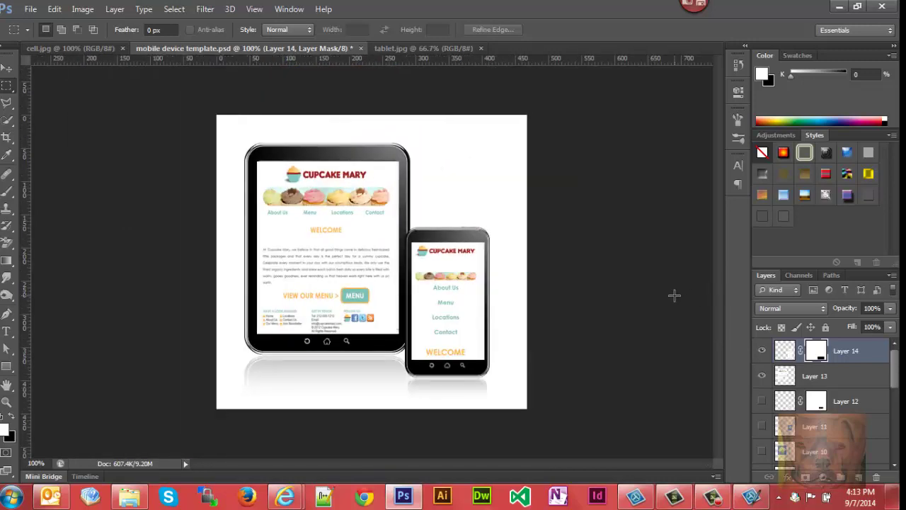